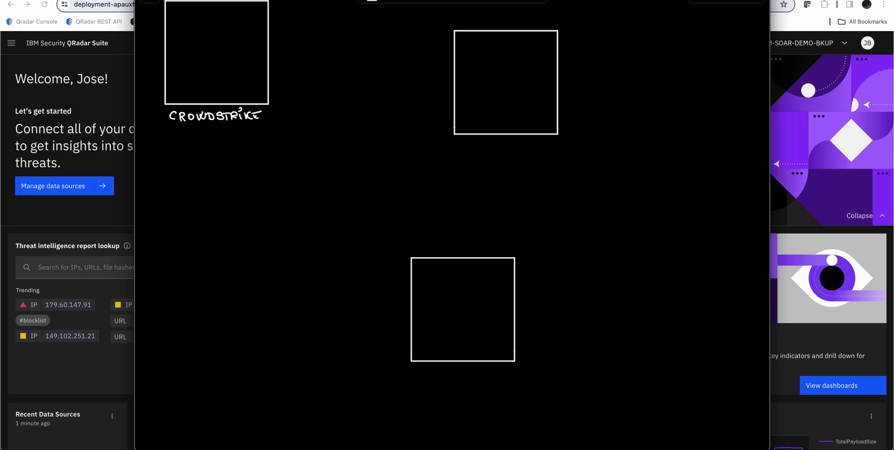
Step: Handwrite the label QRADAR beside the lower box of the whiteboard diagram and UAX above the upper unlabelled box
{"action": "left_click_drag", "start_coordinate": [530, 343], "coordinate": [577, 349]}
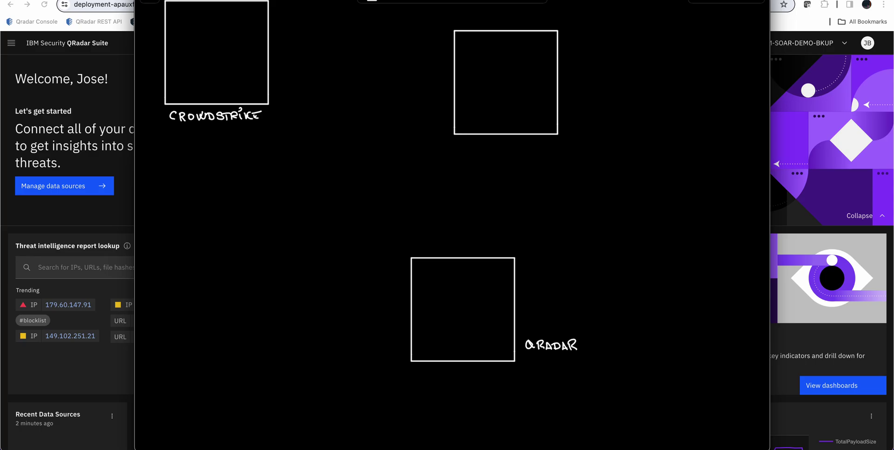
{"action": "mouse_move", "coordinate": [521, 18]}
{"action": "left_mouse_down"}
{"action": "mouse_move", "coordinate": [536, 16]}
{"action": "mouse_move", "coordinate": [541, 27]}
{"action": "left_mouse_up"}
{"action": "left_click_drag", "start_coordinate": [535, 24], "coordinate": [555, 26]}
{"action": "left_click_drag", "start_coordinate": [555, 16], "coordinate": [546, 27]}
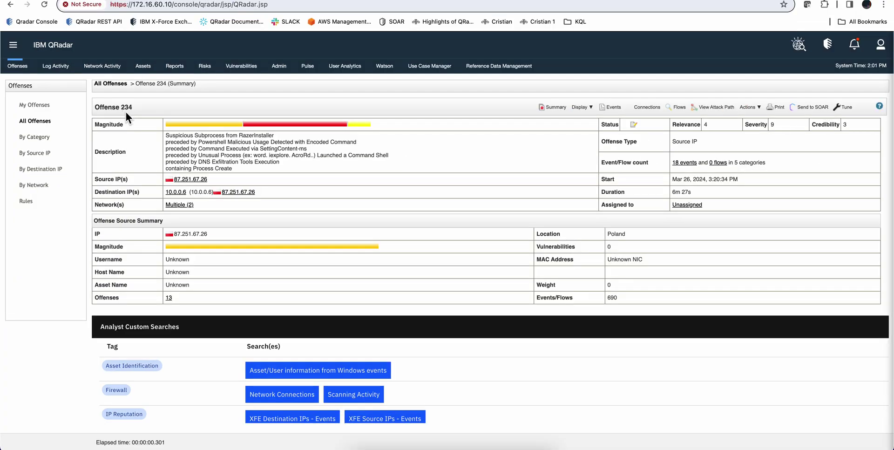
Step: Open the events of offense 234, examine the custom properties of the earliest Process Create event, and return to the event list
{"action": "left_click", "coordinate": [681, 162]}
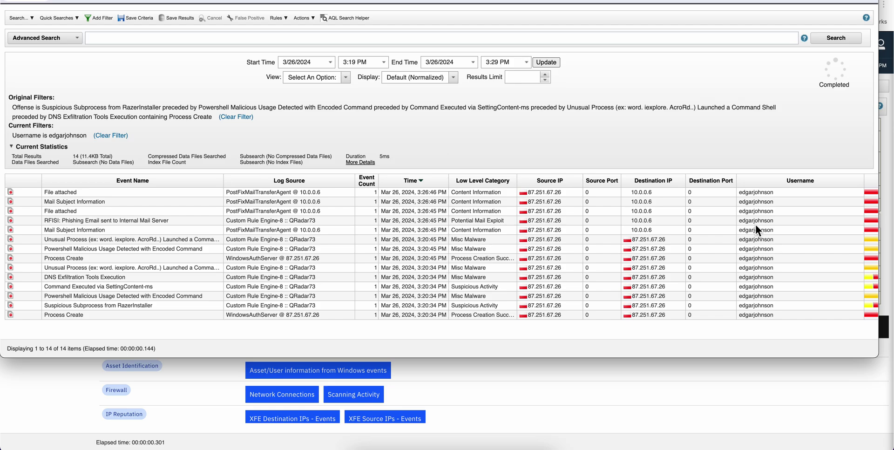
{"action": "double_click", "coordinate": [88, 313]}
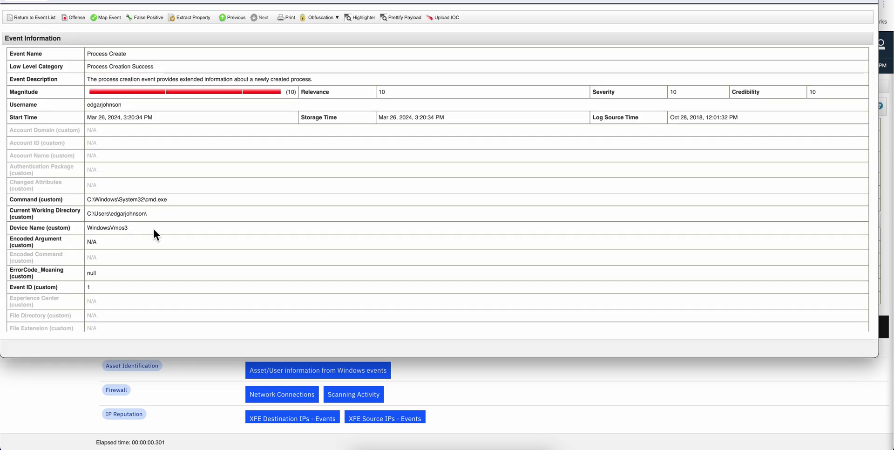
{"action": "scroll", "coordinate": [154, 228], "scroll_direction": "down", "scroll_amount": 1}
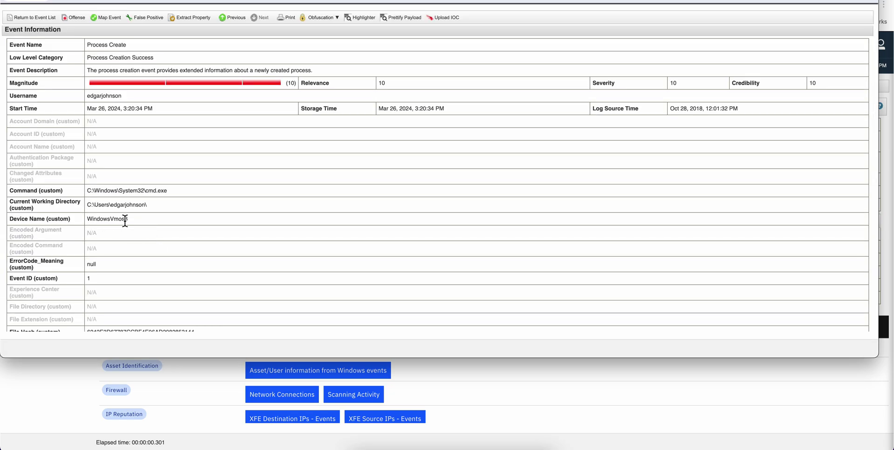
{"action": "scroll", "coordinate": [117, 221], "scroll_direction": "down", "scroll_amount": 10}
{"action": "scroll", "coordinate": [125, 220], "scroll_direction": "down", "scroll_amount": 14}
{"action": "scroll", "coordinate": [124, 220], "scroll_direction": "up", "scroll_amount": 12}
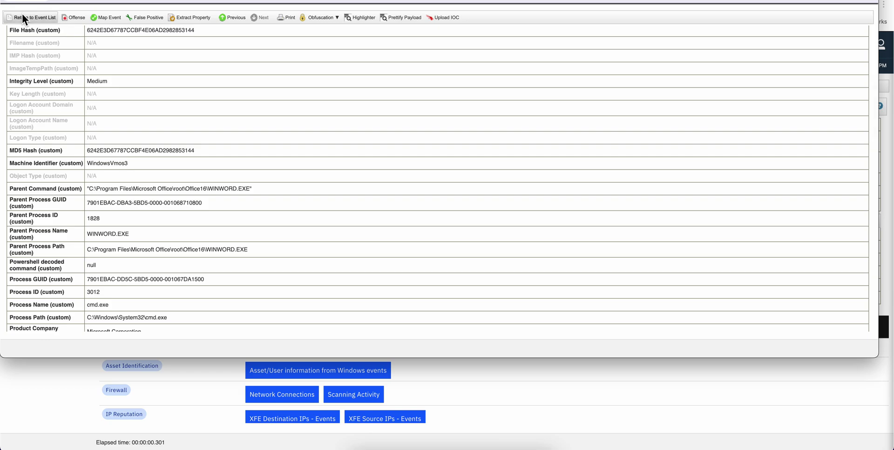
{"action": "left_click", "coordinate": [23, 19]}
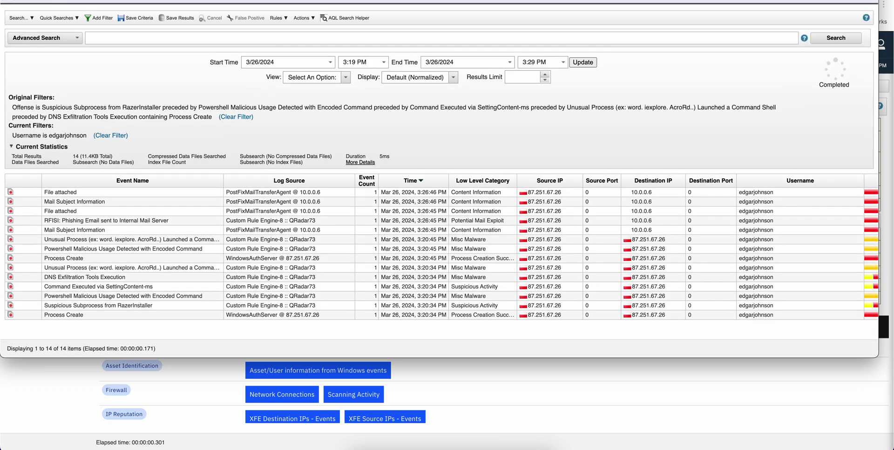
{"action": "left_click", "coordinate": [9, 1]}
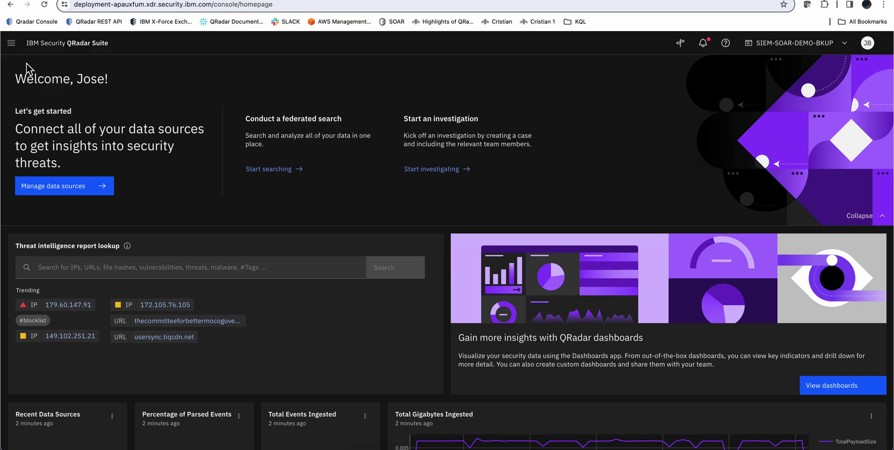
Step: Go to the case list in QRadar Suite's Case Management and open the case for QRadar ID 234
{"action": "left_click", "coordinate": [11, 47]}
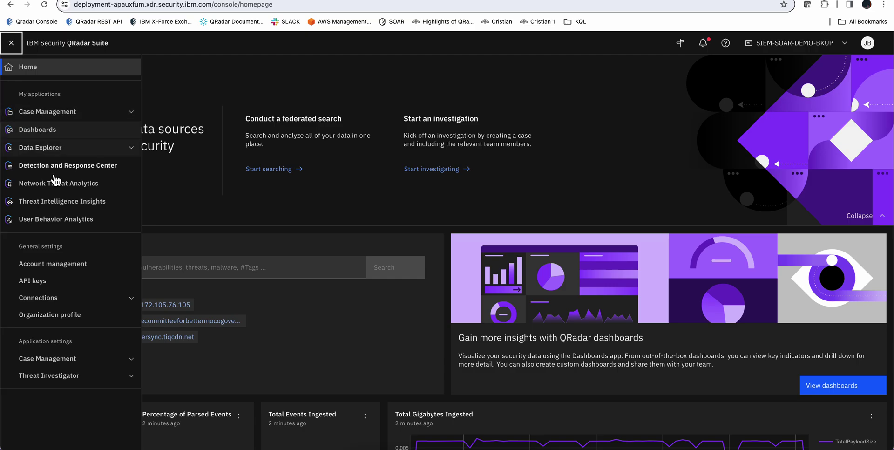
{"action": "left_click", "coordinate": [58, 113]}
{"action": "left_click", "coordinate": [36, 132]}
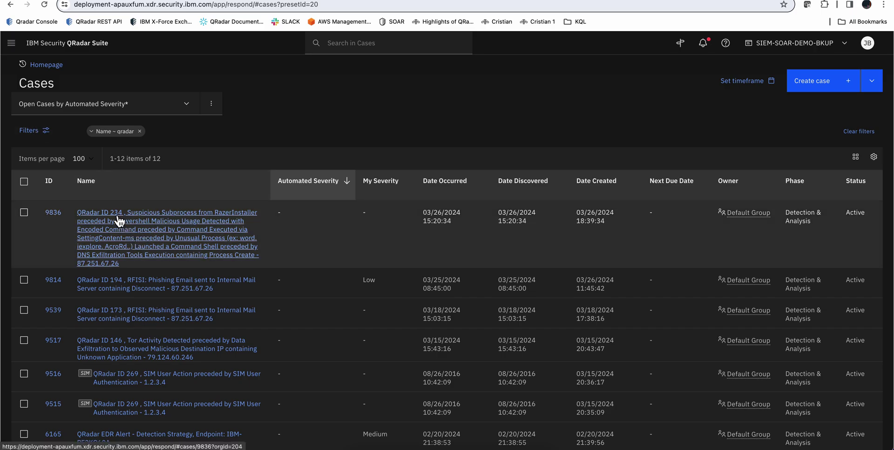
{"action": "left_click", "coordinate": [120, 218]}
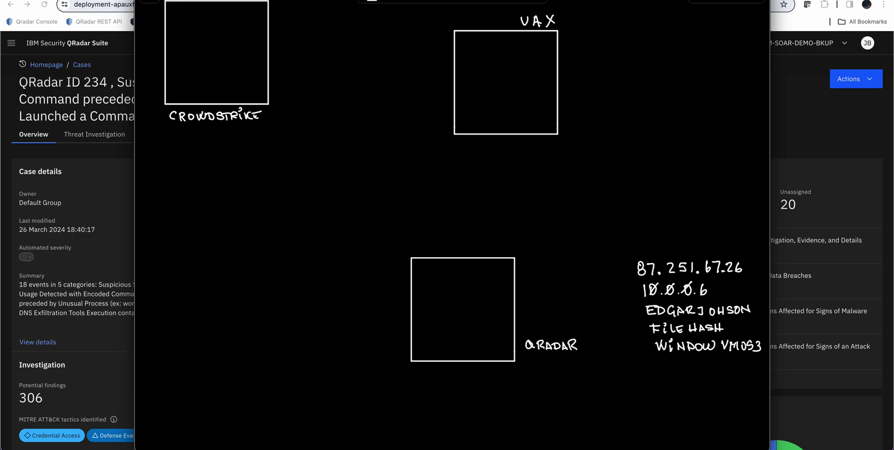
Step: On the whiteboard, circle the indicator list beside QRADAR and draw arrows from QRADAR to UAX and from UAX to CROWDSTRIKE
{"action": "mouse_move", "coordinate": [727, 242]}
{"action": "left_mouse_down"}
{"action": "mouse_move", "coordinate": [610, 315]}
{"action": "mouse_move", "coordinate": [754, 372]}
{"action": "mouse_move", "coordinate": [764, 263]}
{"action": "mouse_move", "coordinate": [722, 242]}
{"action": "left_mouse_up"}
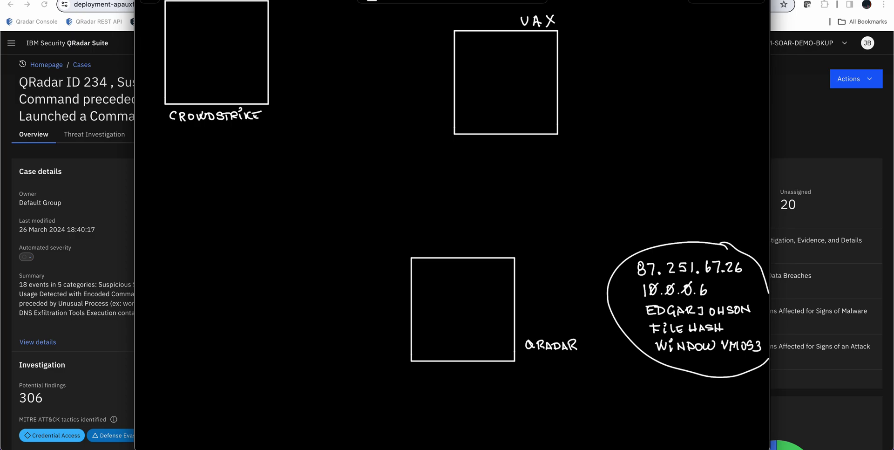
{"action": "left_click_drag", "start_coordinate": [463, 250], "coordinate": [508, 145]}
{"action": "left_click_drag", "start_coordinate": [280, 48], "coordinate": [450, 76]}
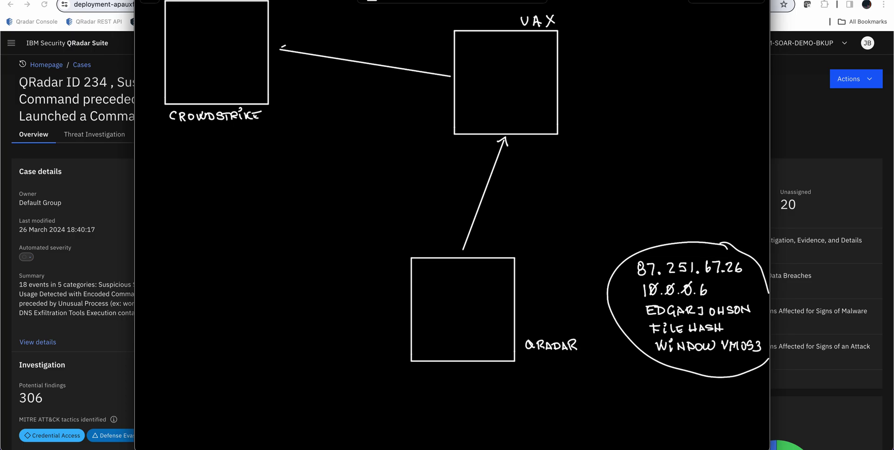
{"action": "left_click_drag", "start_coordinate": [283, 47], "coordinate": [284, 54]}
Step: Write STIX inside the UAX box and put dashes in front of the entries in the circled indicator list
{"action": "mouse_move", "coordinate": [469, 77]}
{"action": "left_mouse_down"}
{"action": "mouse_move", "coordinate": [463, 85]}
{"action": "mouse_move", "coordinate": [476, 77]}
{"action": "left_mouse_up"}
{"action": "mouse_move", "coordinate": [479, 85]}
{"action": "left_mouse_down"}
{"action": "mouse_move", "coordinate": [478, 76]}
{"action": "mouse_move", "coordinate": [492, 84]}
{"action": "left_mouse_up"}
{"action": "left_click_drag", "start_coordinate": [489, 76], "coordinate": [484, 86]}
{"action": "left_click_drag", "start_coordinate": [625, 278], "coordinate": [631, 275]}
{"action": "left_click_drag", "start_coordinate": [627, 295], "coordinate": [634, 290]}
Step: Write ML just outside the UAX box, then emphasize the diagram by underlining STIX and circling the indicator list again
{"action": "left_click_drag", "start_coordinate": [403, 99], "coordinate": [408, 107]}
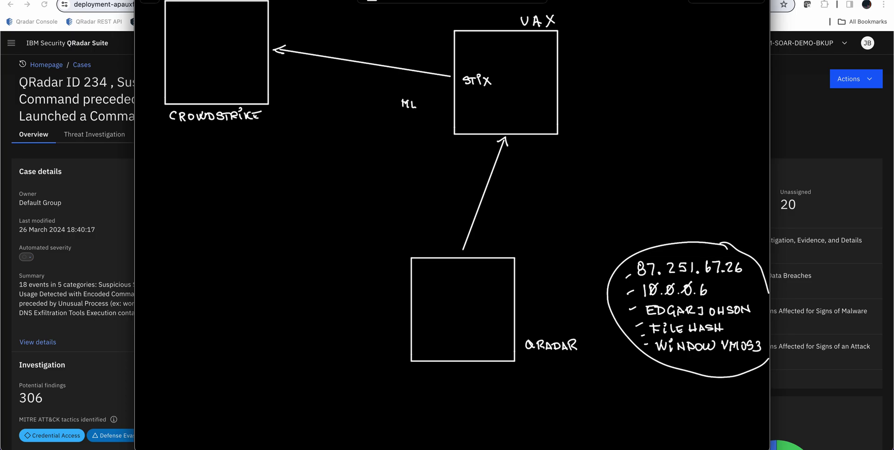
{"action": "left_click_drag", "start_coordinate": [465, 90], "coordinate": [496, 89]}
{"action": "mouse_move", "coordinate": [726, 243]}
{"action": "left_mouse_down"}
{"action": "mouse_move", "coordinate": [622, 326]}
{"action": "mouse_move", "coordinate": [740, 364]}
{"action": "left_mouse_up"}
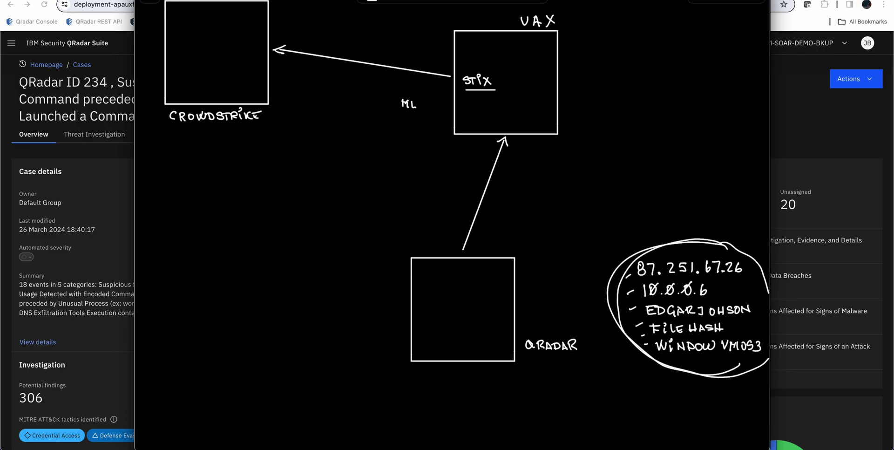
Step: Draw a return arrow from CROWDSTRIKE to UAX and write an underlined EGRESS beneath the two arrows
{"action": "mouse_move", "coordinate": [276, 21]}
{"action": "left_mouse_down"}
{"action": "mouse_move", "coordinate": [448, 59]}
{"action": "mouse_move", "coordinate": [442, 65]}
{"action": "left_mouse_up"}
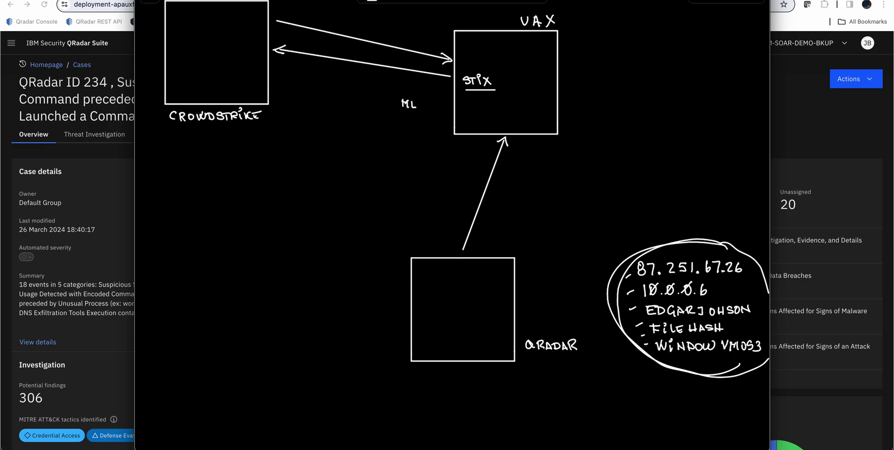
{"action": "mouse_move", "coordinate": [292, 89]}
{"action": "left_mouse_down"}
{"action": "mouse_move", "coordinate": [292, 98]}
{"action": "mouse_move", "coordinate": [299, 89]}
{"action": "left_mouse_up"}
{"action": "left_click_drag", "start_coordinate": [292, 94], "coordinate": [339, 99]}
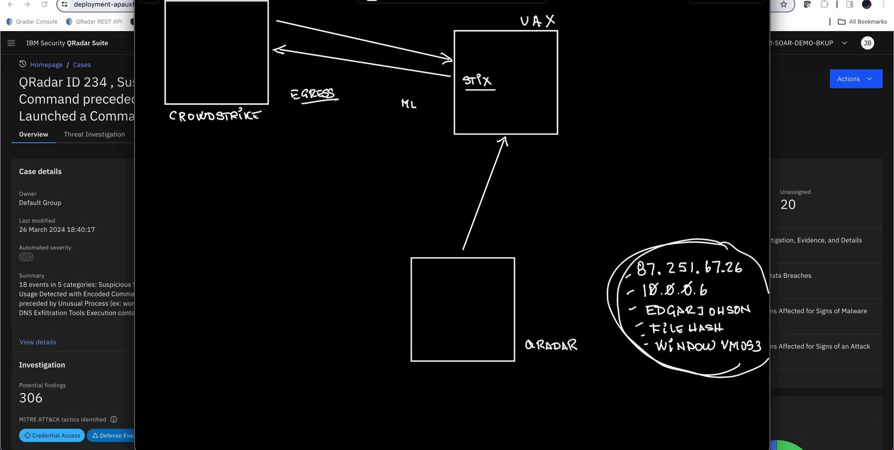
Step: Handwrite the list SENTINEL ONE, MSENTINEL, CHRONICLE and SPLUNK in the empty area beyond the UAX box
{"action": "mouse_move", "coordinate": [683, 27]}
{"action": "left_mouse_down"}
{"action": "mouse_move", "coordinate": [676, 36]}
{"action": "mouse_move", "coordinate": [694, 27]}
{"action": "left_mouse_up"}
{"action": "mouse_move", "coordinate": [692, 36]}
{"action": "left_mouse_down"}
{"action": "mouse_move", "coordinate": [700, 27]}
{"action": "mouse_move", "coordinate": [704, 38]}
{"action": "mouse_move", "coordinate": [711, 28]}
{"action": "mouse_move", "coordinate": [727, 38]}
{"action": "mouse_move", "coordinate": [747, 31]}
{"action": "left_mouse_up"}
{"action": "left_click_drag", "start_coordinate": [751, 29], "coordinate": [751, 37]}
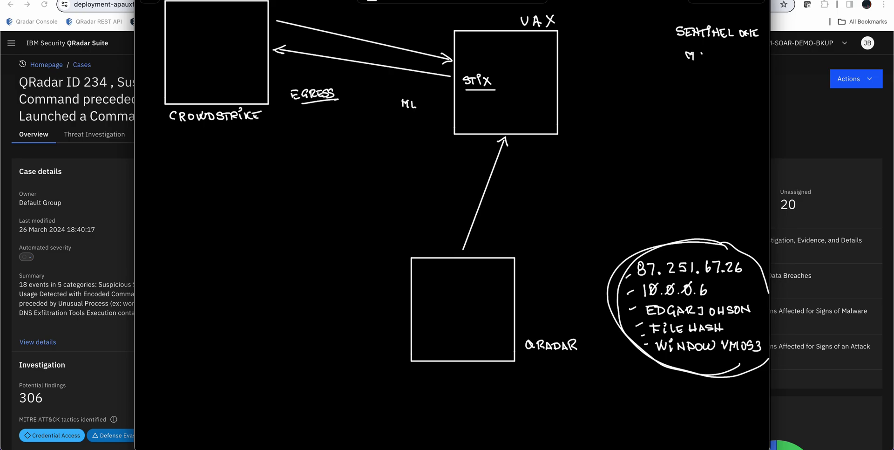
{"action": "mouse_move", "coordinate": [702, 53]}
{"action": "left_mouse_down"}
{"action": "mouse_move", "coordinate": [698, 60]}
{"action": "mouse_move", "coordinate": [713, 53]}
{"action": "left_mouse_up"}
{"action": "left_click_drag", "start_coordinate": [714, 59], "coordinate": [746, 59]}
{"action": "left_click_drag", "start_coordinate": [693, 71], "coordinate": [754, 80]}
{"action": "mouse_move", "coordinate": [700, 90]}
{"action": "left_mouse_down"}
{"action": "mouse_move", "coordinate": [692, 98]}
{"action": "mouse_move", "coordinate": [730, 92]}
{"action": "mouse_move", "coordinate": [742, 101]}
{"action": "left_mouse_up"}
Step: Underline the QRADAR label and add a handwritten note beneath ML on the whiteboard
{"action": "left_click_drag", "start_coordinate": [531, 355], "coordinate": [572, 352]}
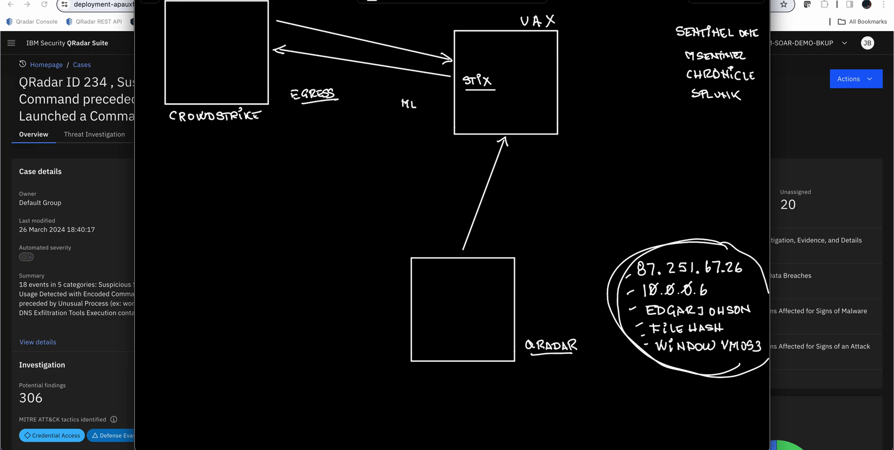
{"action": "left_click_drag", "start_coordinate": [402, 119], "coordinate": [432, 129]}
{"action": "left_click_drag", "start_coordinate": [434, 121], "coordinate": [451, 128]}
Step: Switch back to the case in QRadar Suite and review its overview, including the investigation summary, artifacts, related cases and tasks
{"action": "left_click", "coordinate": [131, 180]}
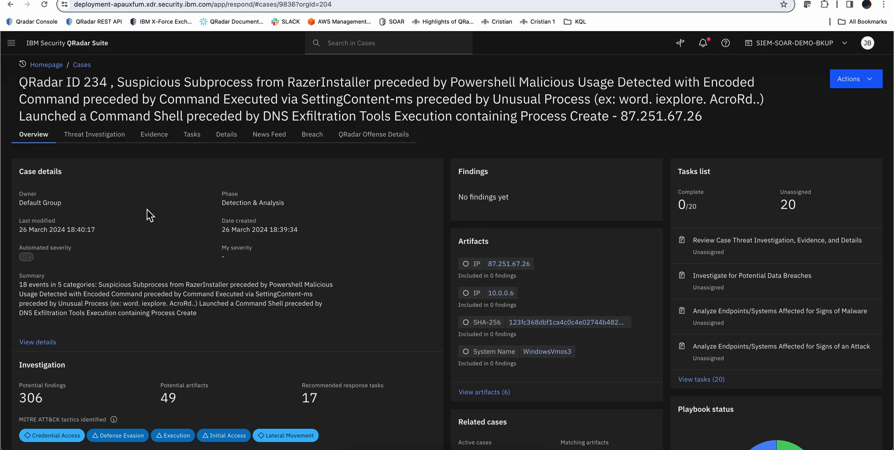
{"action": "scroll", "coordinate": [147, 210], "scroll_direction": "down", "scroll_amount": 2}
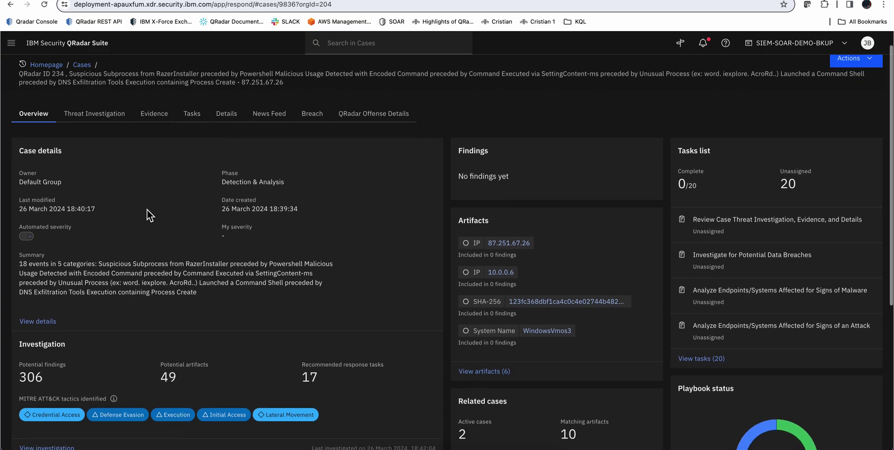
{"action": "scroll", "coordinate": [147, 209], "scroll_direction": "down", "scroll_amount": 1}
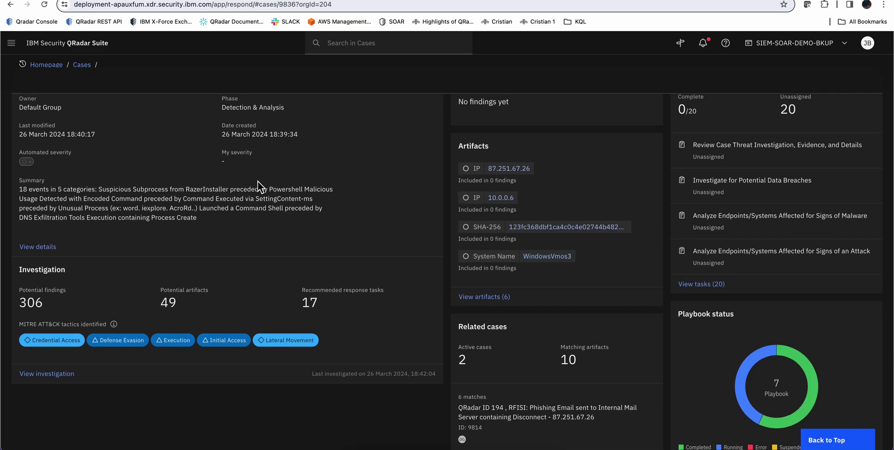
{"action": "scroll", "coordinate": [259, 183], "scroll_direction": "up", "scroll_amount": 3}
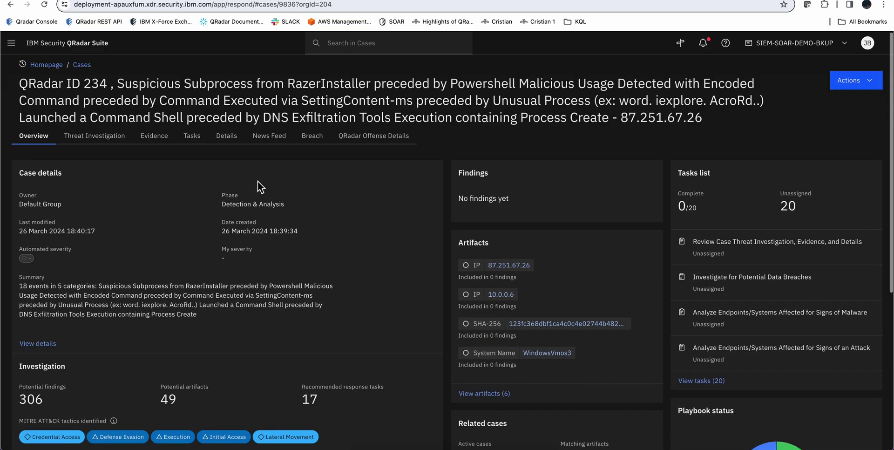
Step: Open the case's Threat Investigation and examine the findings in the attack timeline and the investigation details, including the recommended response tasks
{"action": "left_click", "coordinate": [95, 135]}
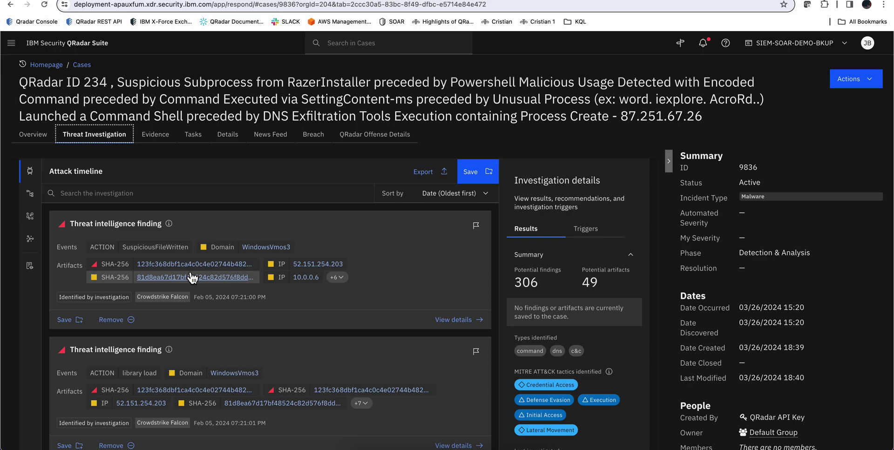
{"action": "scroll", "coordinate": [256, 300], "scroll_direction": "down", "scroll_amount": 3}
{"action": "scroll", "coordinate": [255, 300], "scroll_direction": "down", "scroll_amount": 5}
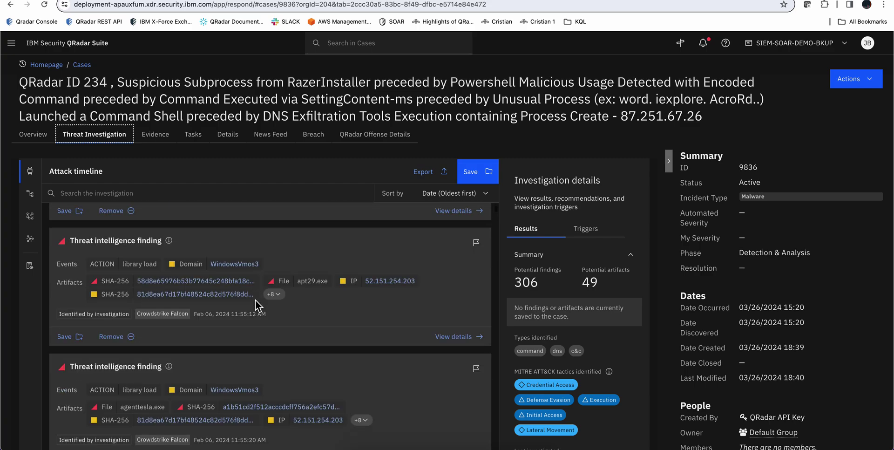
{"action": "scroll", "coordinate": [255, 300], "scroll_direction": "down", "scroll_amount": 5}
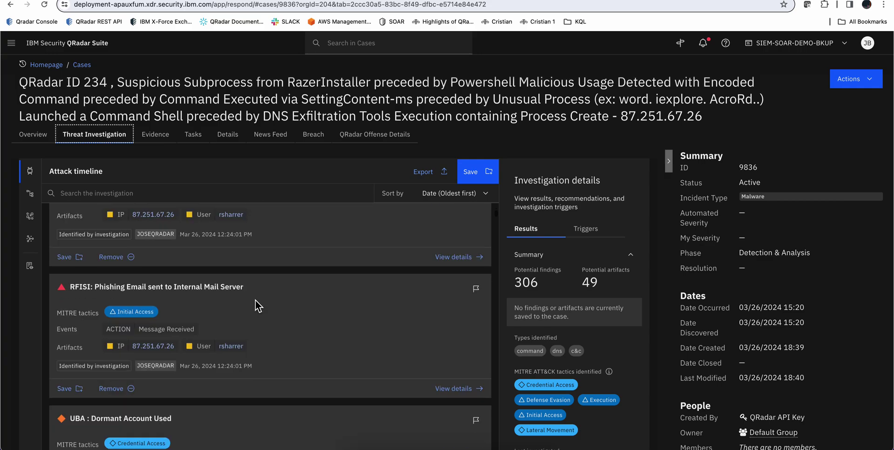
{"action": "scroll", "coordinate": [255, 306], "scroll_direction": "down", "scroll_amount": 2}
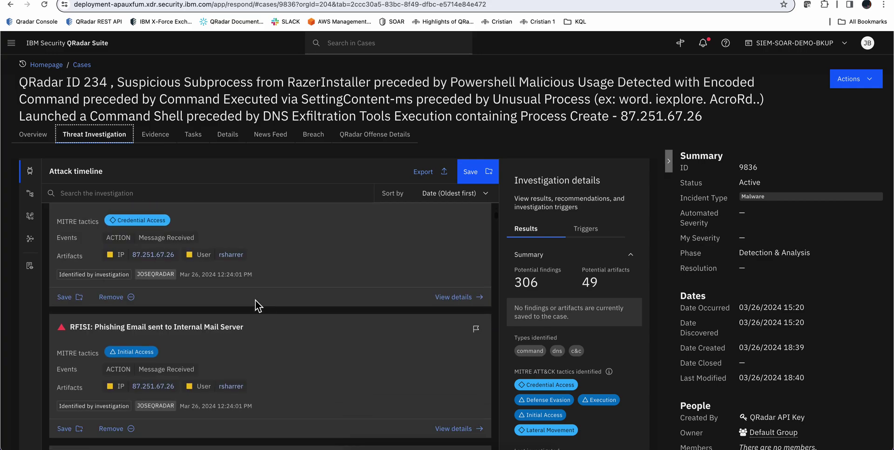
{"action": "scroll", "coordinate": [255, 300], "scroll_direction": "down", "scroll_amount": 5}
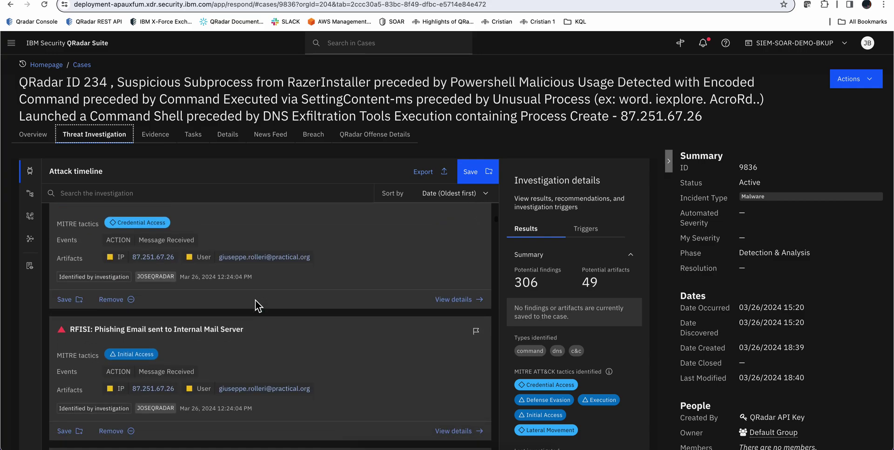
{"action": "scroll", "coordinate": [255, 300], "scroll_direction": "down", "scroll_amount": 3}
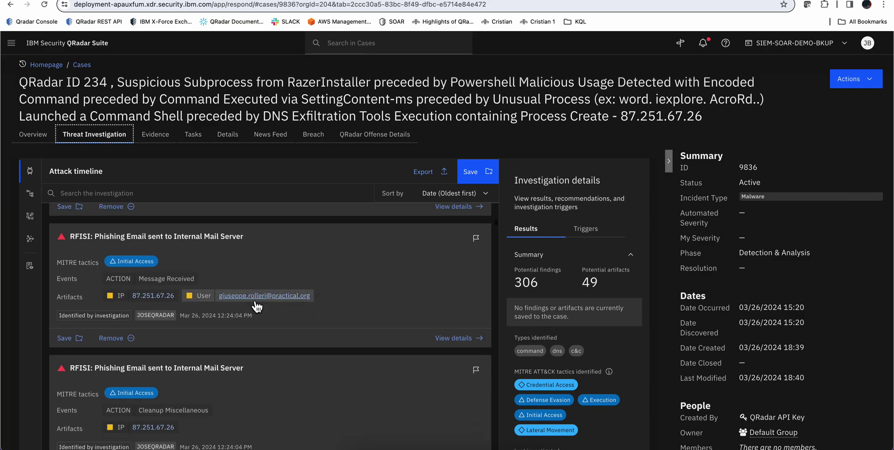
{"action": "scroll", "coordinate": [255, 304], "scroll_direction": "down", "scroll_amount": 5}
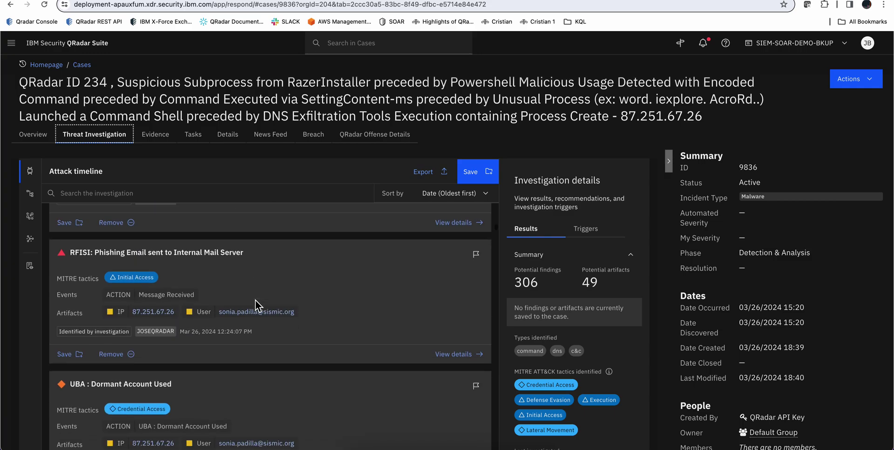
{"action": "scroll", "coordinate": [256, 306], "scroll_direction": "down", "scroll_amount": 5}
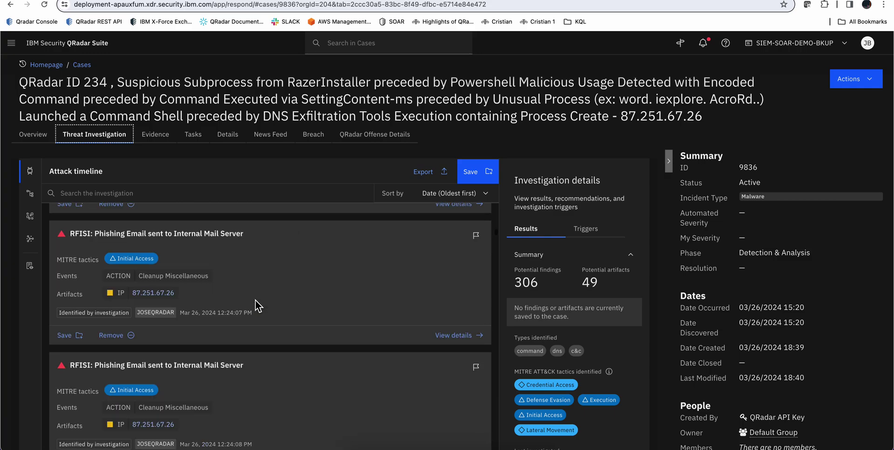
{"action": "scroll", "coordinate": [255, 306], "scroll_direction": "down", "scroll_amount": 5}
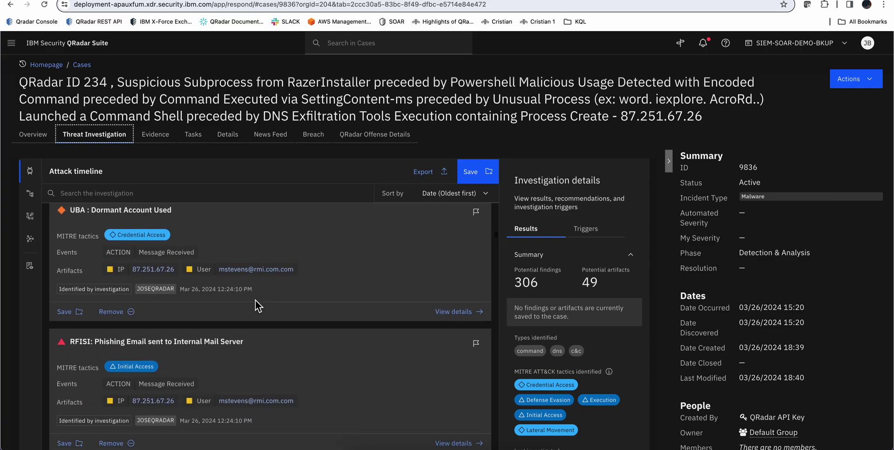
{"action": "scroll", "coordinate": [256, 306], "scroll_direction": "up", "scroll_amount": 5}
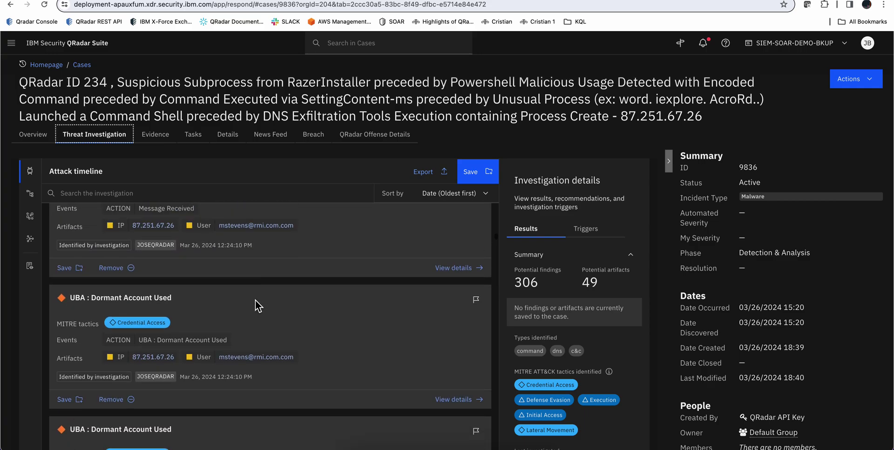
{"action": "scroll", "coordinate": [255, 306], "scroll_direction": "down", "scroll_amount": 3}
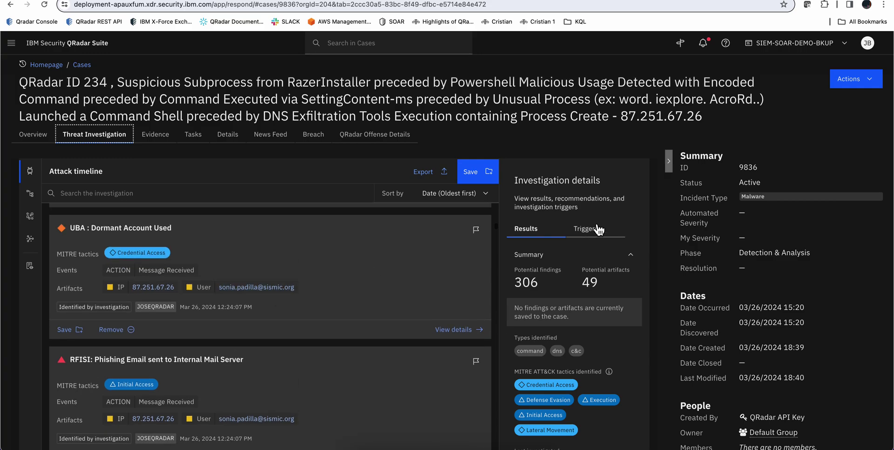
{"action": "scroll", "coordinate": [577, 225], "scroll_direction": "down", "scroll_amount": 5}
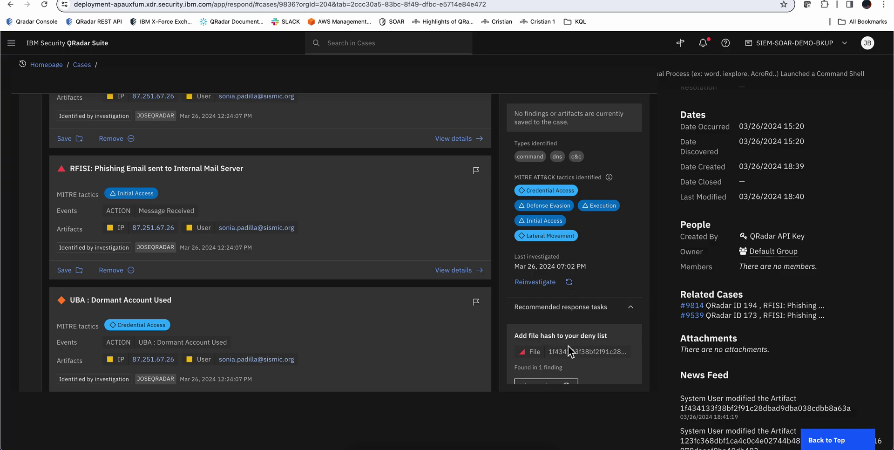
Step: Examine the recommended response tasks in the investigation details and the phishing and CrowdStrike findings in the attack timeline
{"action": "scroll", "coordinate": [566, 349], "scroll_direction": "down", "scroll_amount": 6}
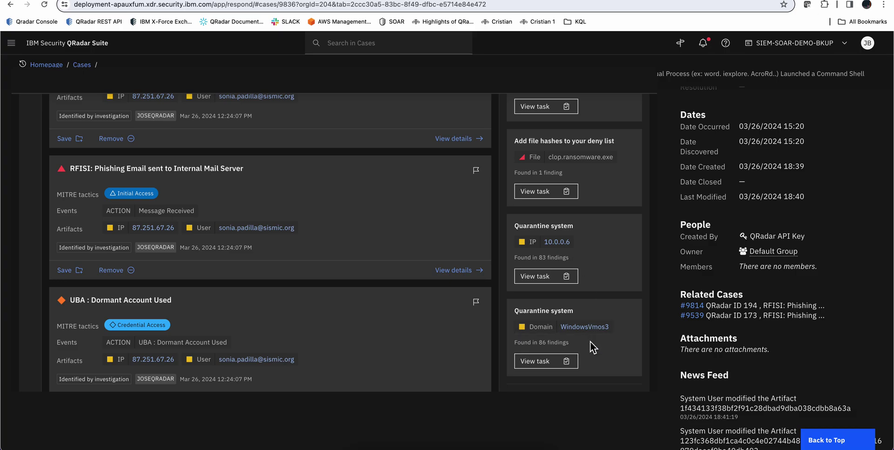
{"action": "scroll", "coordinate": [586, 258], "scroll_direction": "up", "scroll_amount": 1}
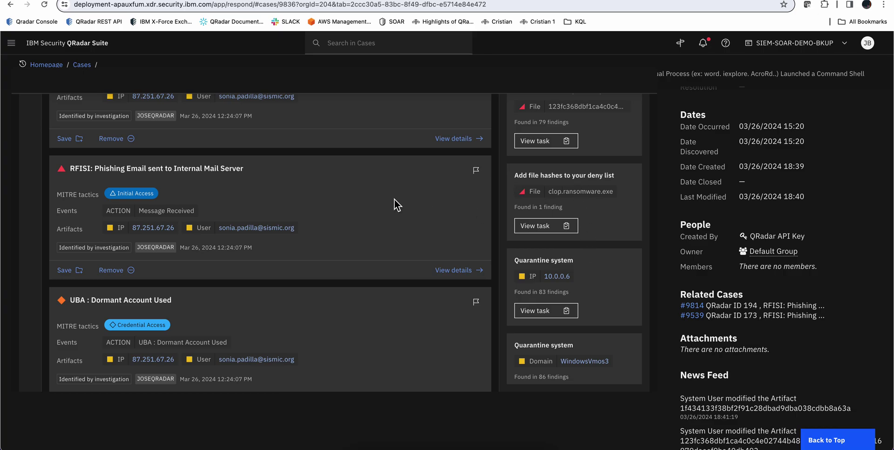
{"action": "scroll", "coordinate": [373, 196], "scroll_direction": "down", "scroll_amount": 8}
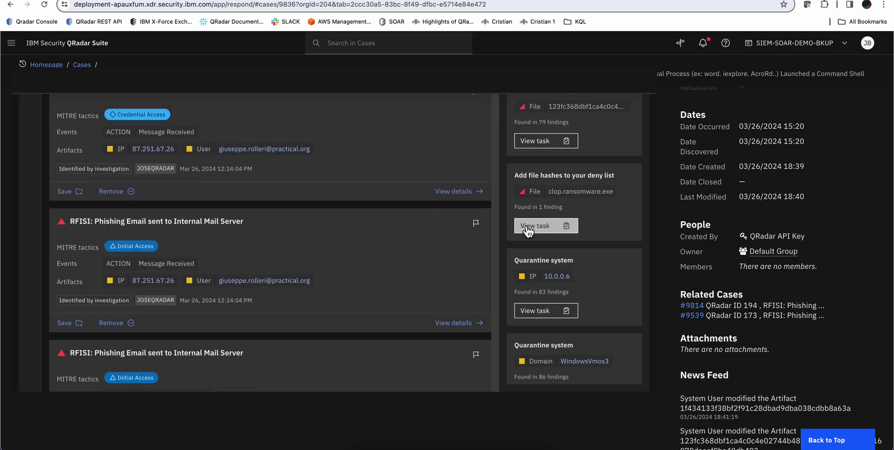
{"action": "scroll", "coordinate": [528, 228], "scroll_direction": "up", "scroll_amount": 5}
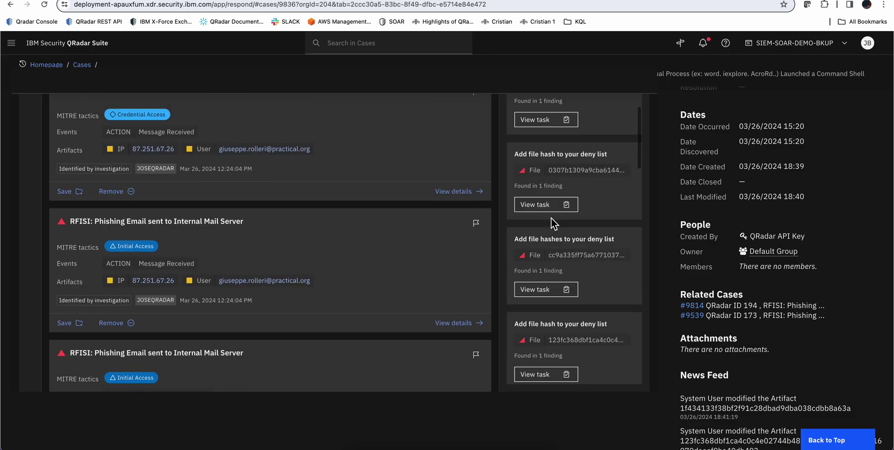
{"action": "scroll", "coordinate": [552, 217], "scroll_direction": "up", "scroll_amount": 5}
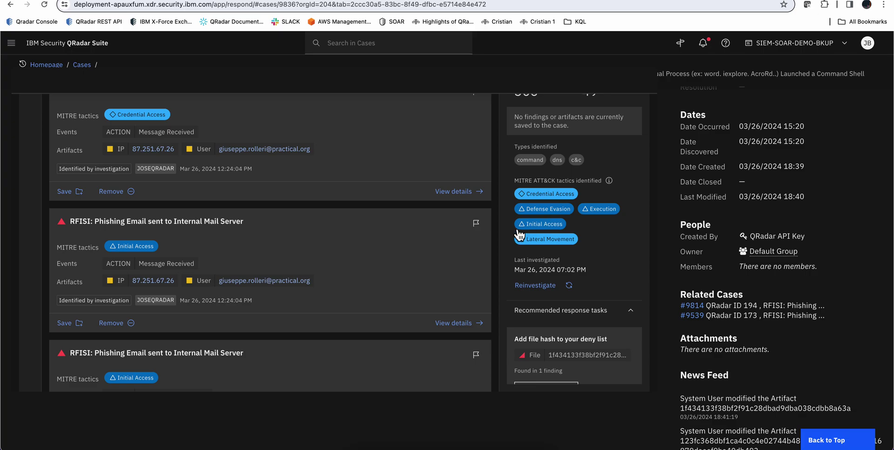
{"action": "scroll", "coordinate": [432, 256], "scroll_direction": "up", "scroll_amount": 5}
{"action": "scroll", "coordinate": [432, 256], "scroll_direction": "up", "scroll_amount": 5}
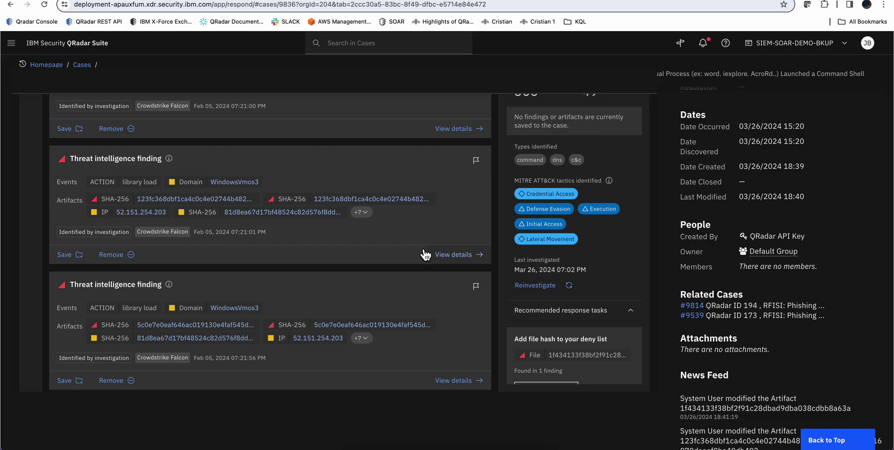
{"action": "scroll", "coordinate": [336, 101], "scroll_direction": "up", "scroll_amount": 5}
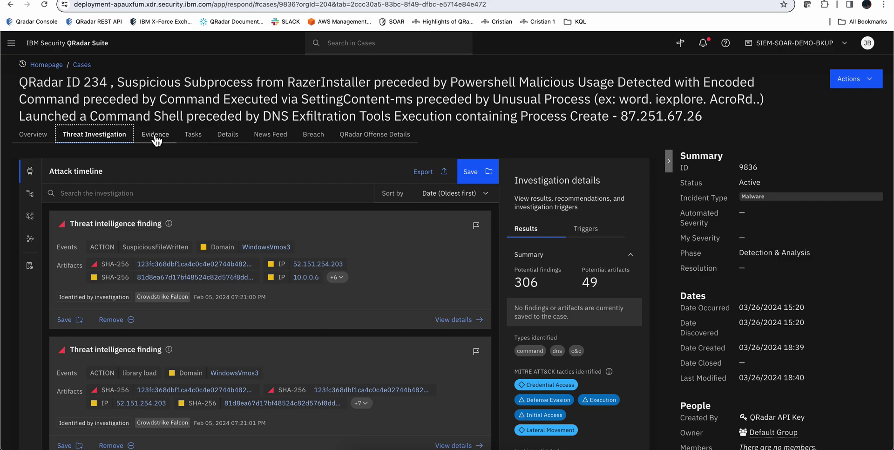
Step: Open the case's evidence and review its findings and artifacts with their threat sources
{"action": "left_click", "coordinate": [155, 135]}
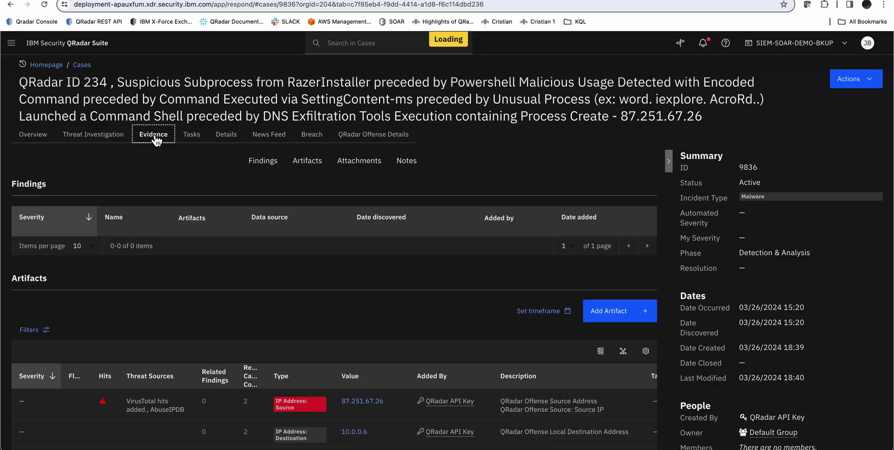
{"action": "scroll", "coordinate": [209, 235], "scroll_direction": "down", "scroll_amount": 4}
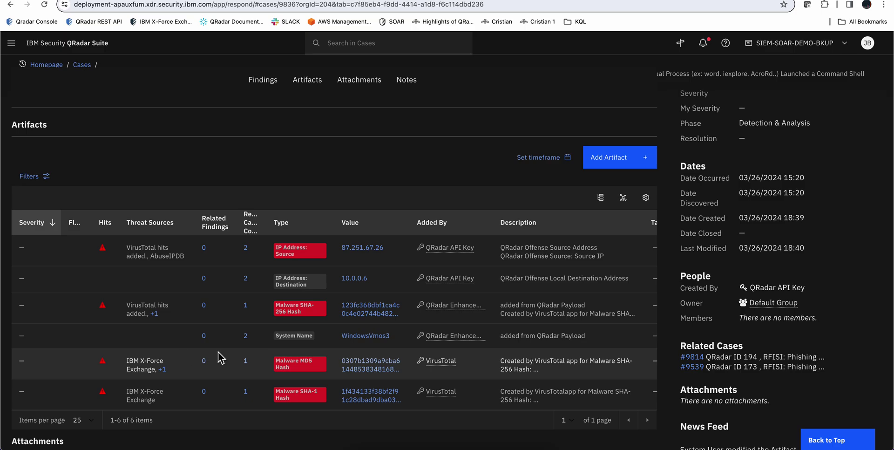
{"action": "scroll", "coordinate": [191, 343], "scroll_direction": "up", "scroll_amount": 3}
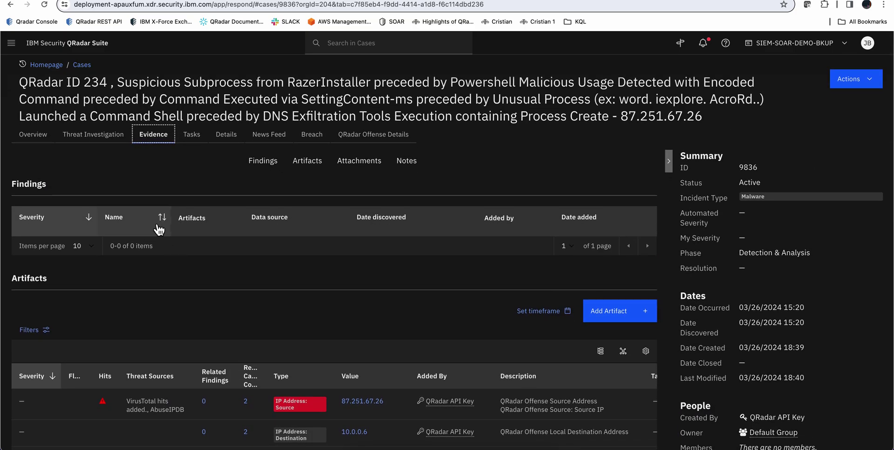
Step: Return to the Threat Investigation and check the Crowdstrike Falcon threat intelligence findings in the attack timeline
{"action": "left_click", "coordinate": [106, 139]}
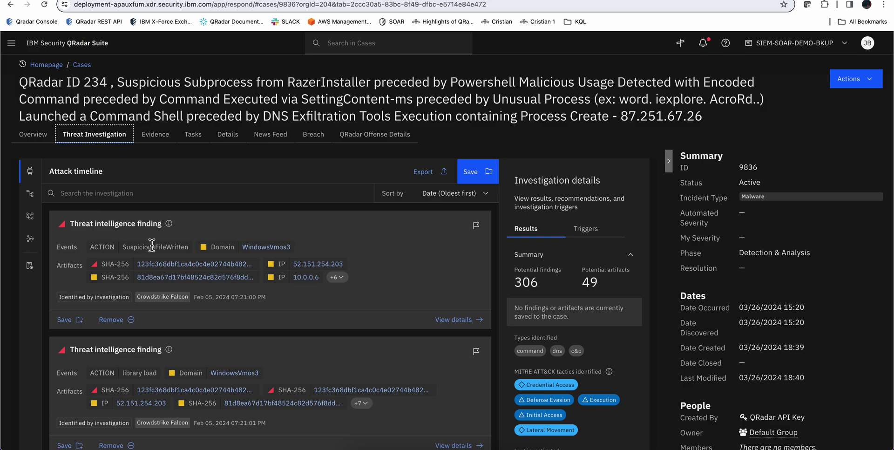
{"action": "scroll", "coordinate": [172, 395], "scroll_direction": "down", "scroll_amount": 1}
{"action": "scroll", "coordinate": [172, 395], "scroll_direction": "down", "scroll_amount": 5}
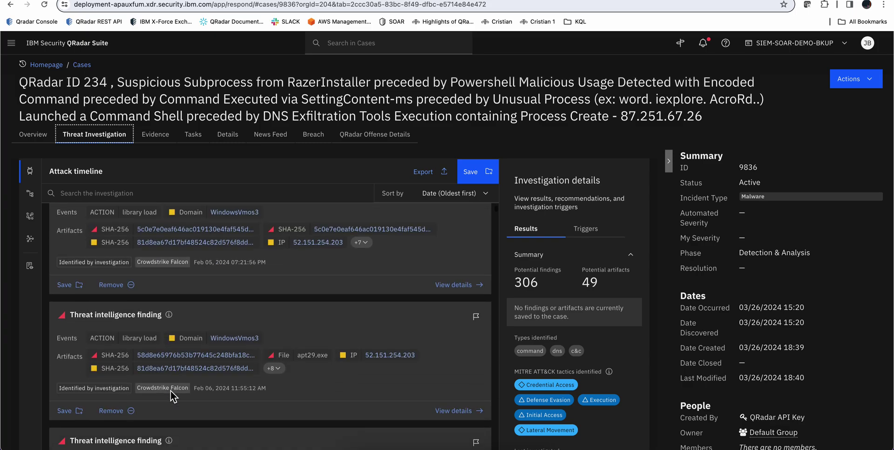
{"action": "scroll", "coordinate": [171, 390], "scroll_direction": "up", "scroll_amount": 4}
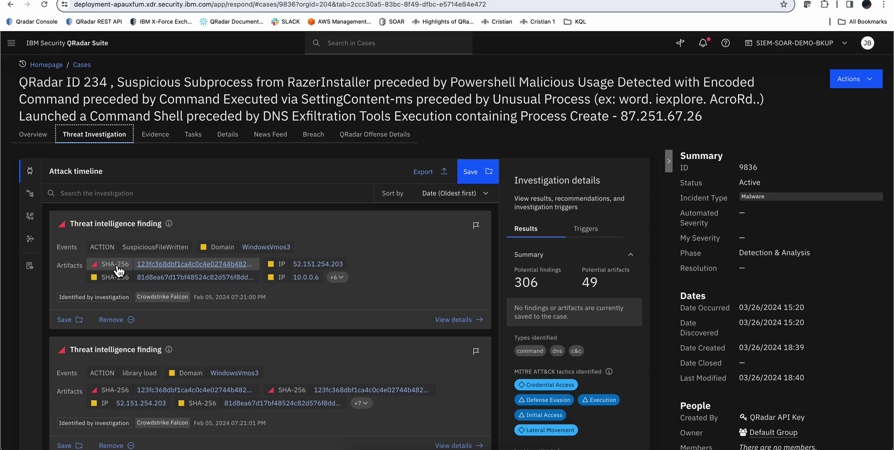
Step: Examine the attack graph across both hosts and the MITRE ATT&CK mapping of the investigation
{"action": "left_click", "coordinate": [29, 193]}
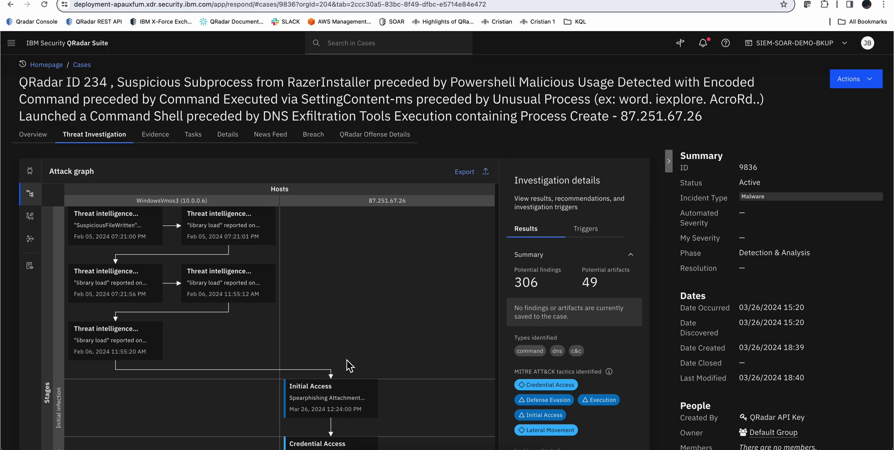
{"action": "scroll", "coordinate": [347, 363], "scroll_direction": "down", "scroll_amount": 10}
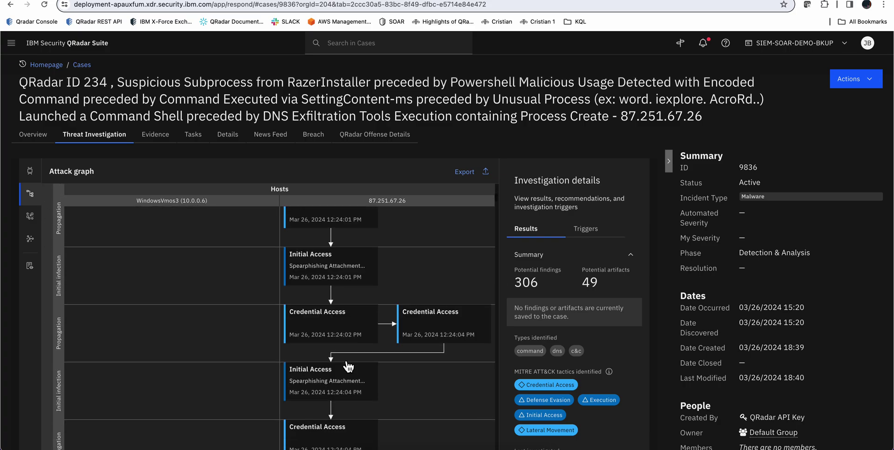
{"action": "scroll", "coordinate": [347, 362], "scroll_direction": "down", "scroll_amount": 5}
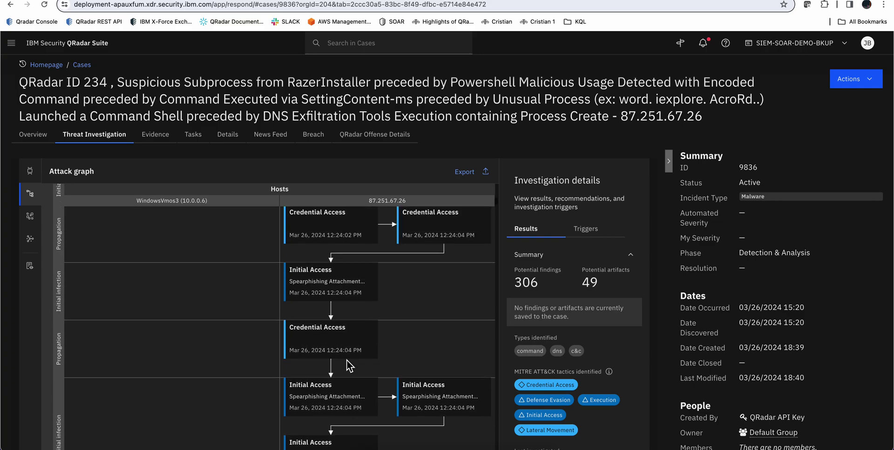
{"action": "scroll", "coordinate": [347, 359], "scroll_direction": "up", "scroll_amount": 10}
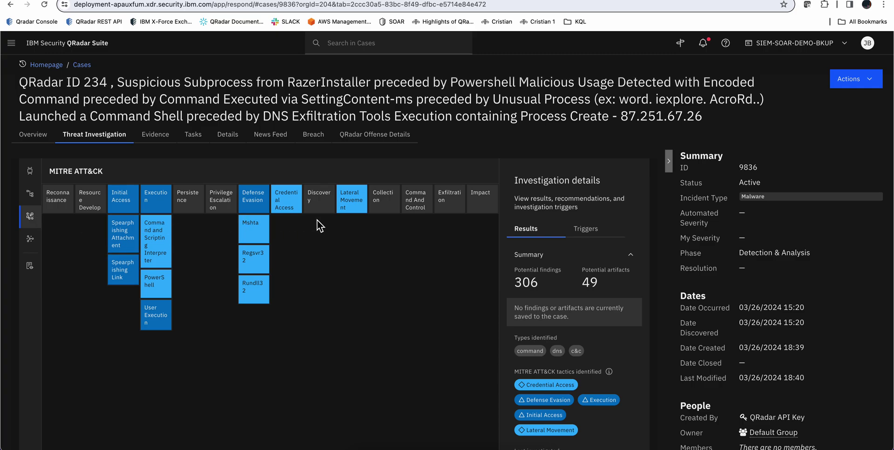
Step: View the network graph and review the queried connectors in the investigation record
{"action": "left_click", "coordinate": [31, 239]}
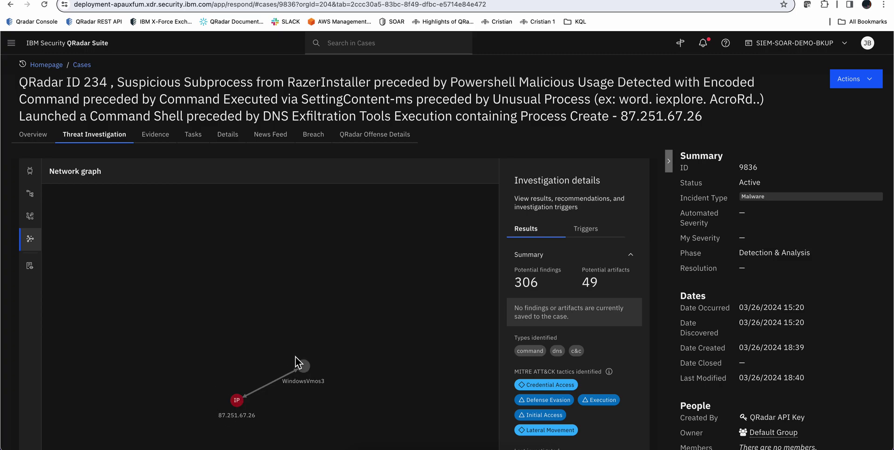
{"action": "left_click", "coordinate": [29, 266]}
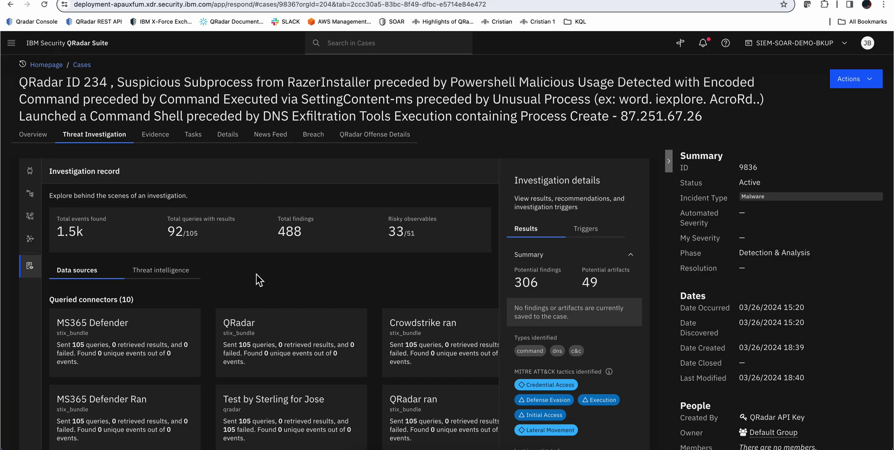
{"action": "scroll", "coordinate": [256, 272], "scroll_direction": "down", "scroll_amount": 3}
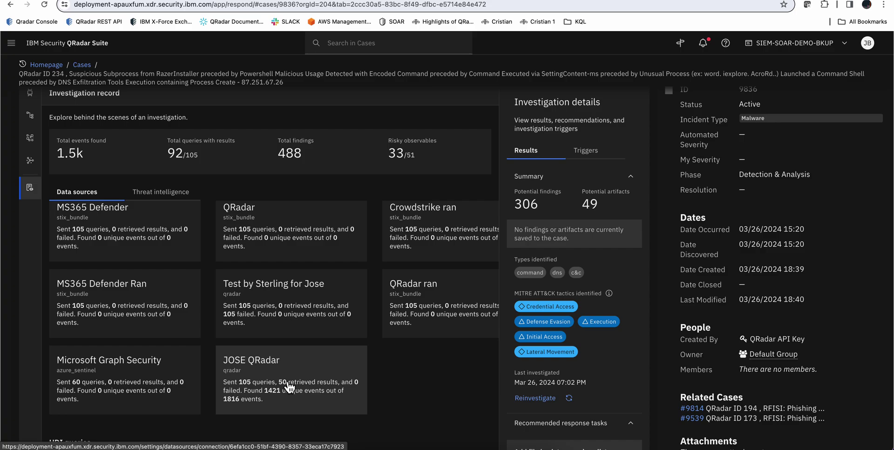
{"action": "scroll", "coordinate": [289, 386], "scroll_direction": "up", "scroll_amount": 3}
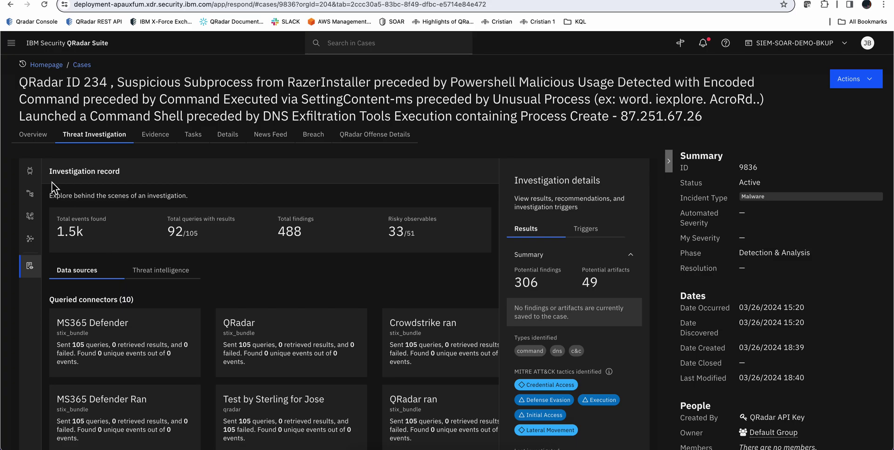
Step: Return to the case overview and open the playbook progress list from the playbook status
{"action": "left_click", "coordinate": [40, 136]}
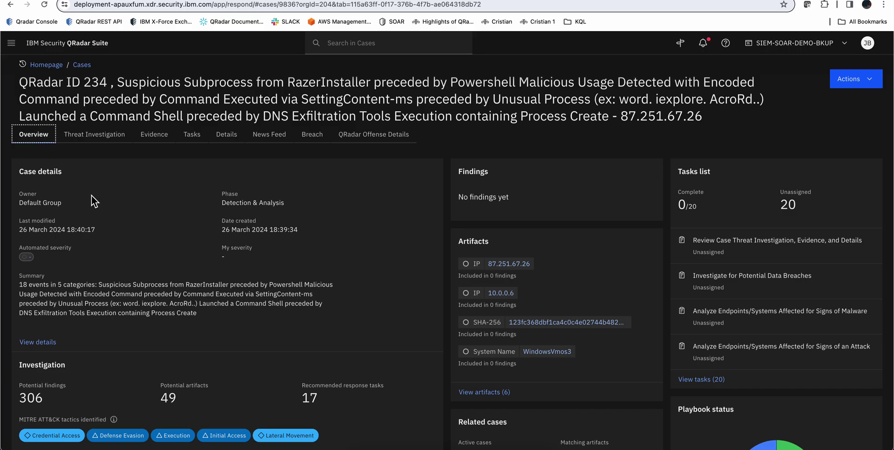
{"action": "scroll", "coordinate": [601, 233], "scroll_direction": "down", "scroll_amount": 4}
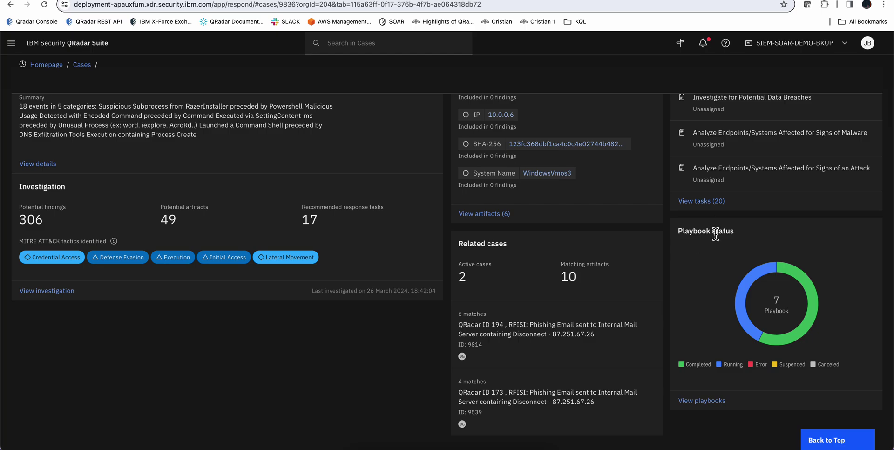
{"action": "left_click", "coordinate": [703, 402]}
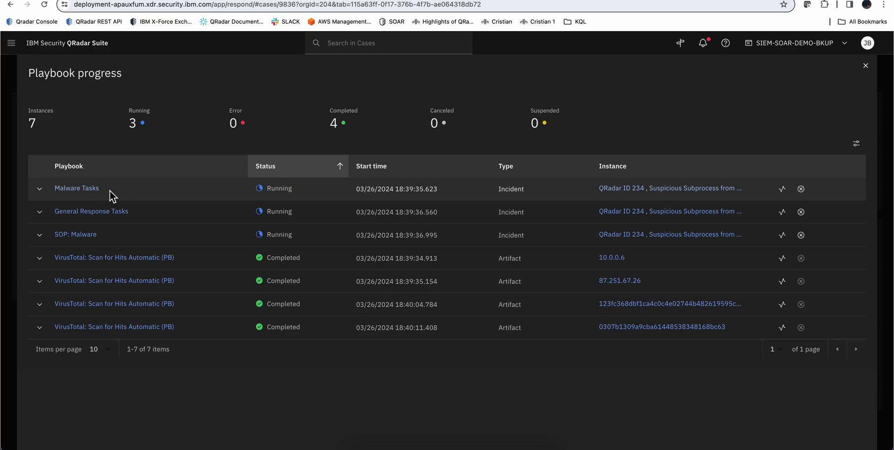
Step: Inspect the Malware Tasks playbook diagram from the incident activation through its response tasks, and close the playbook views
{"action": "left_click", "coordinate": [89, 192]}
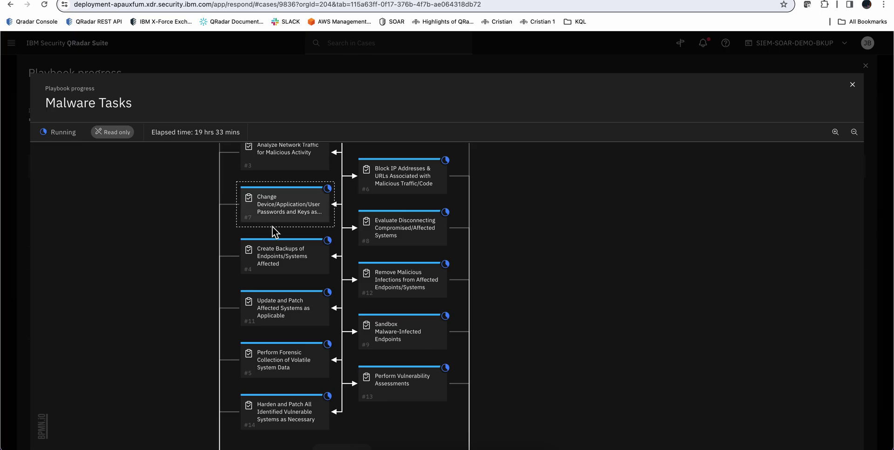
{"action": "scroll", "coordinate": [272, 226], "scroll_direction": "up", "scroll_amount": 4}
{"action": "scroll", "coordinate": [273, 226], "scroll_direction": "up", "scroll_amount": 2}
{"action": "scroll", "coordinate": [272, 226], "scroll_direction": "down", "scroll_amount": 3}
{"action": "scroll", "coordinate": [273, 227], "scroll_direction": "down", "scroll_amount": 6}
{"action": "scroll", "coordinate": [272, 226], "scroll_direction": "up", "scroll_amount": 10}
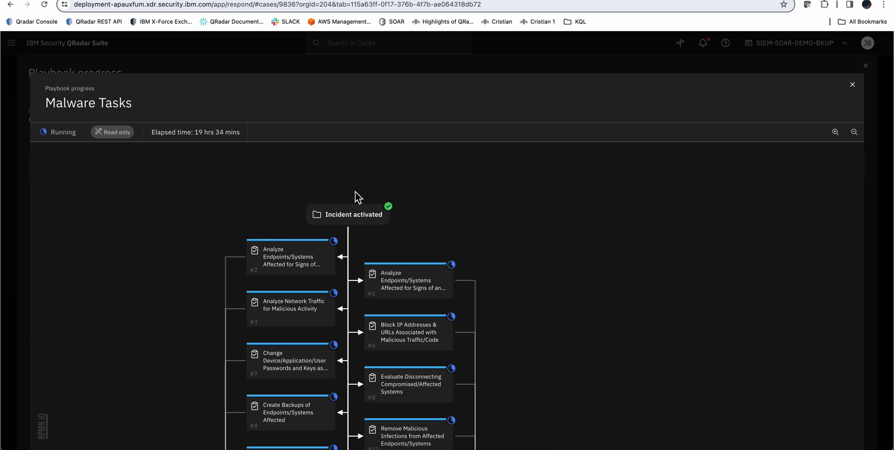
{"action": "left_click", "coordinate": [854, 90]}
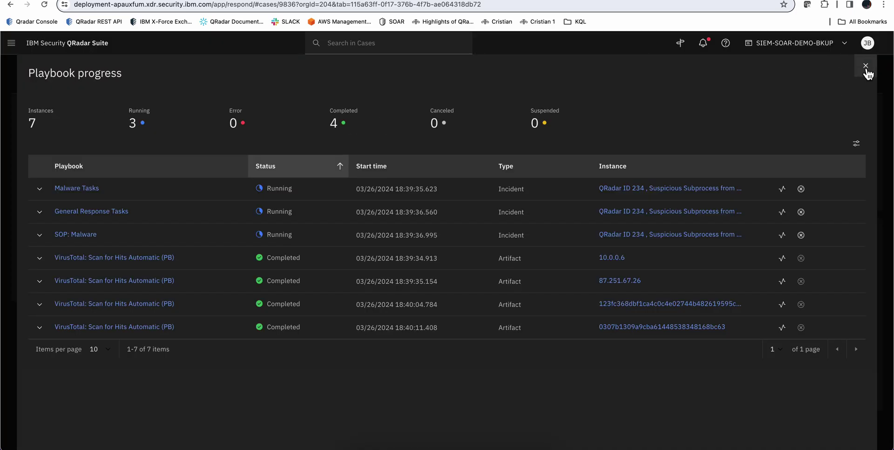
{"action": "left_click", "coordinate": [866, 66]}
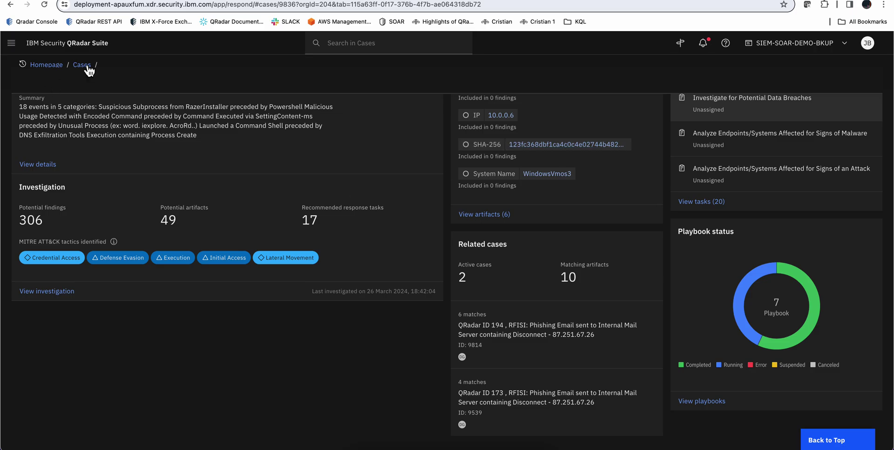
Step: Open the case's tasks and review the Detection & Analysis and Containment, Eradication & Recovery phases
{"action": "scroll", "coordinate": [93, 86], "scroll_direction": "up", "scroll_amount": 4}
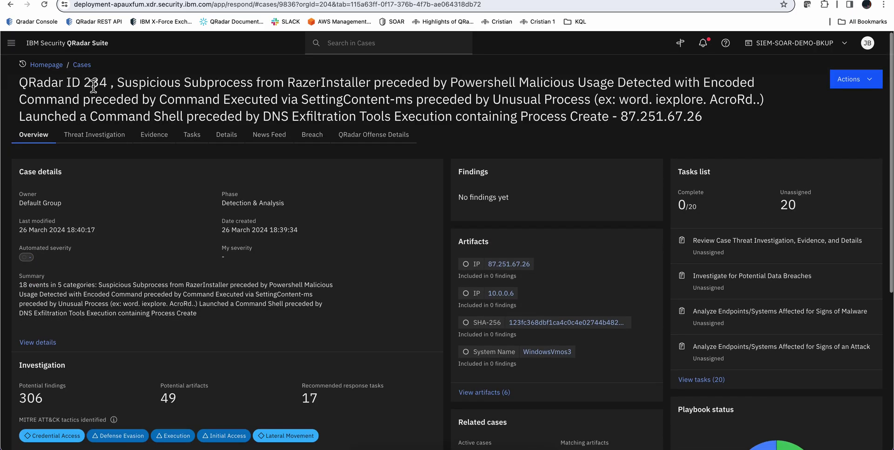
{"action": "left_click", "coordinate": [193, 141]}
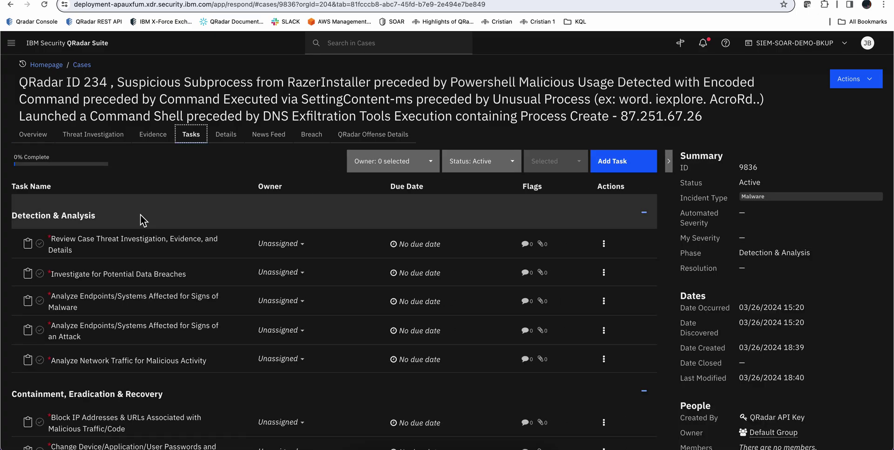
{"action": "mouse_move", "coordinate": [134, 311]}
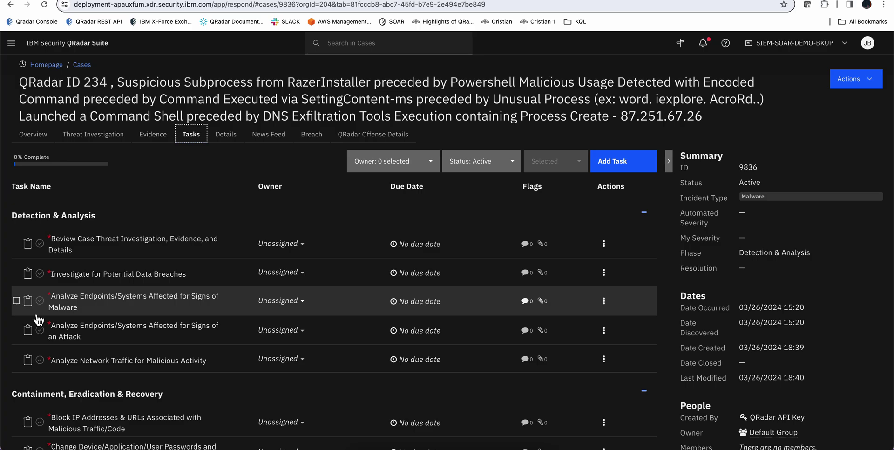
Step: Switch to the whiteboard, underline CROWDSTRIKE and QRADAR, and add check marks beside SENTINEL ONE, MSENTINEL, CHRONICLE and SPLUNK
{"action": "mouse_move", "coordinate": [135, 447]}
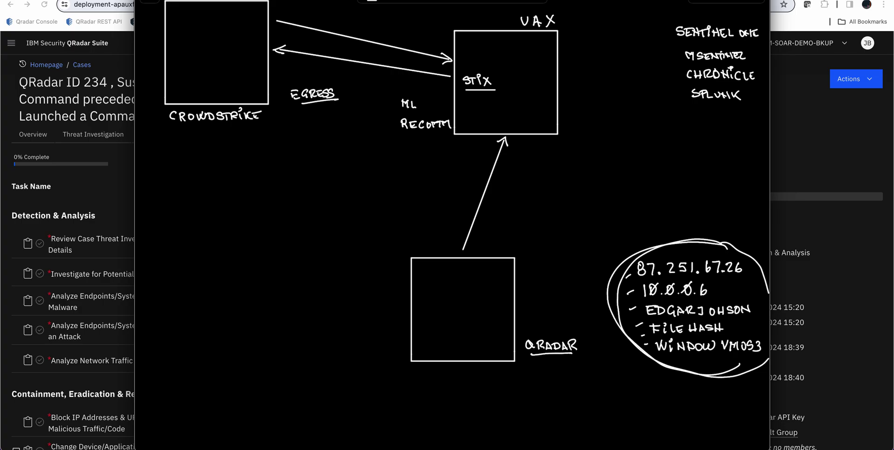
{"action": "left_click_drag", "start_coordinate": [170, 129], "coordinate": [260, 125]}
{"action": "left_click_drag", "start_coordinate": [531, 356], "coordinate": [570, 356]}
{"action": "mouse_move", "coordinate": [661, 29]}
{"action": "left_mouse_down"}
{"action": "mouse_move", "coordinate": [670, 25]}
{"action": "mouse_move", "coordinate": [670, 91]}
{"action": "left_mouse_up"}
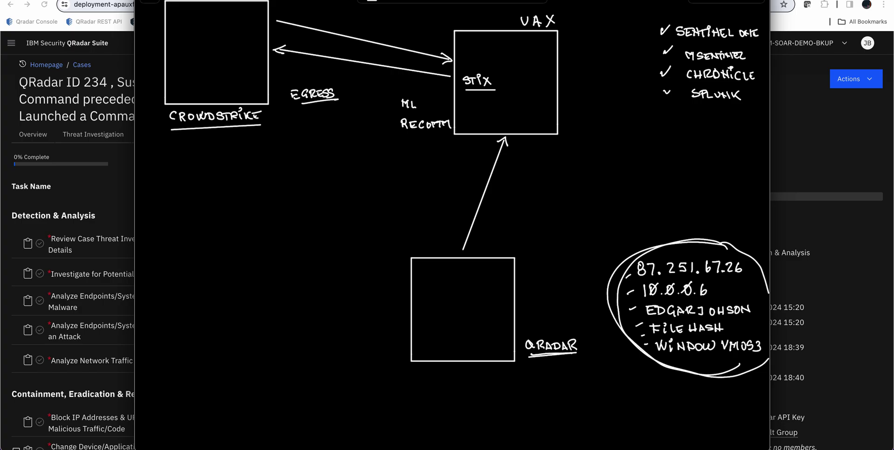
Step: Circle STIX in the UAX box and draw short dashes beside the check marks of MSENTINEL, CHRONICLE and SPLUNK
{"action": "mouse_move", "coordinate": [478, 96]}
{"action": "left_mouse_down"}
{"action": "mouse_move", "coordinate": [464, 80]}
{"action": "mouse_move", "coordinate": [475, 94]}
{"action": "left_mouse_up"}
{"action": "left_click_drag", "start_coordinate": [626, 60], "coordinate": [649, 54]}
{"action": "mouse_move", "coordinate": [637, 90]}
{"action": "left_mouse_down"}
{"action": "mouse_move", "coordinate": [655, 91]}
{"action": "mouse_move", "coordinate": [648, 72]}
{"action": "left_mouse_up"}
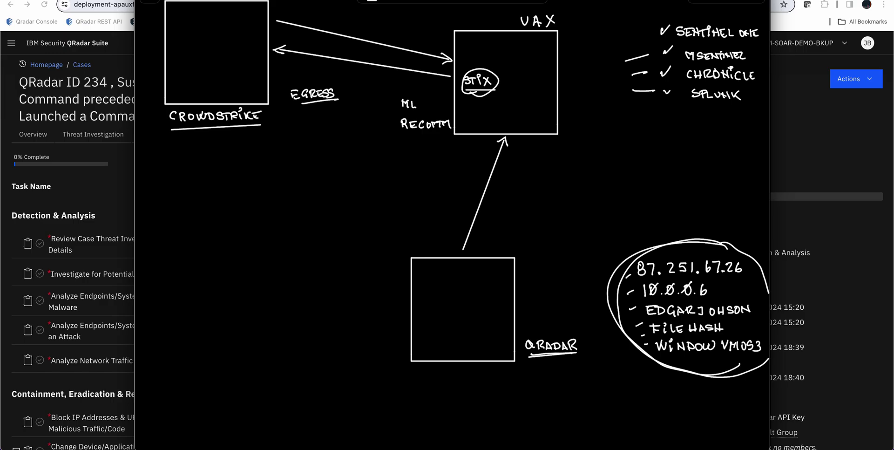